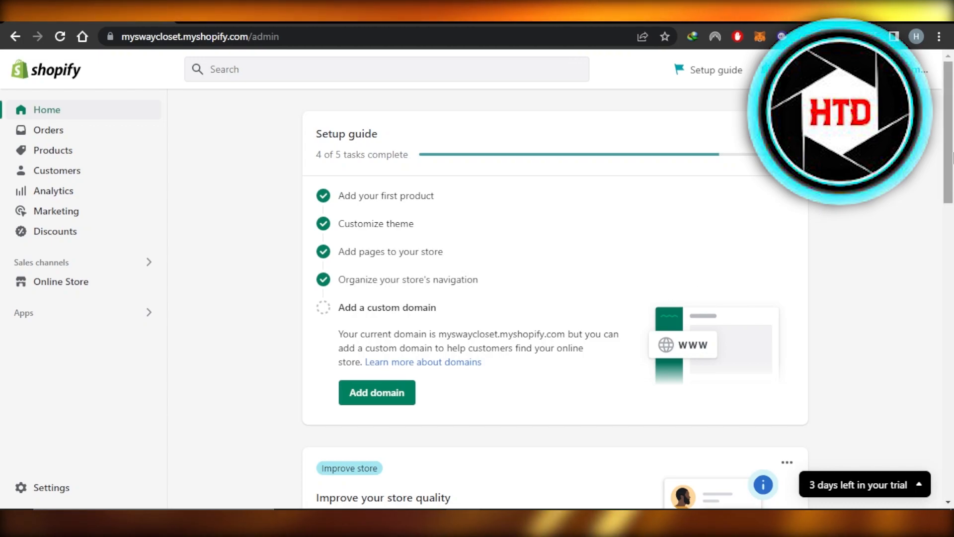
mouse_move(948, 150)
left_mouse_down()
mouse_move(948, 282)
mouse_move(951, 128)
left_mouse_up()
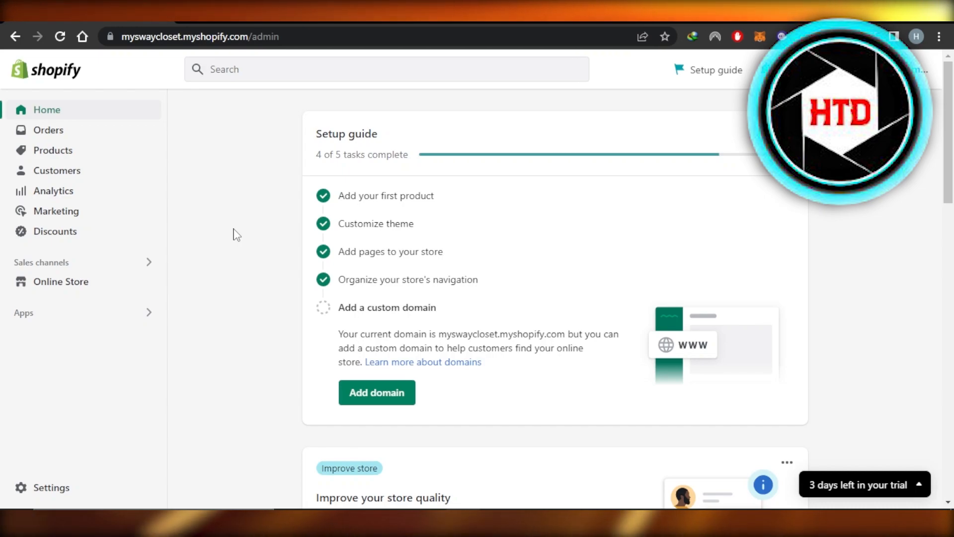
Go to the Shopify App Store from the admin sidebar and focus the app search field
left_click(24, 313)
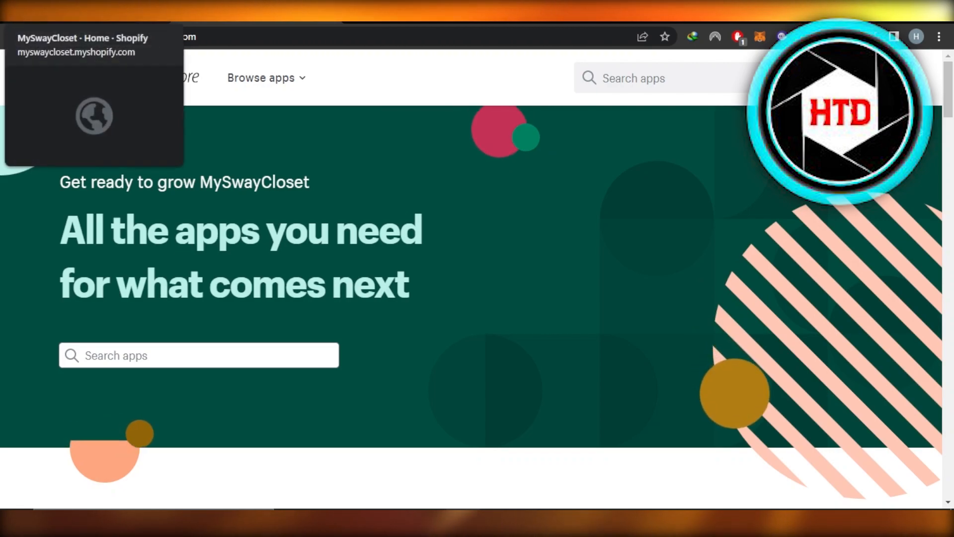
left_click(159, 357)
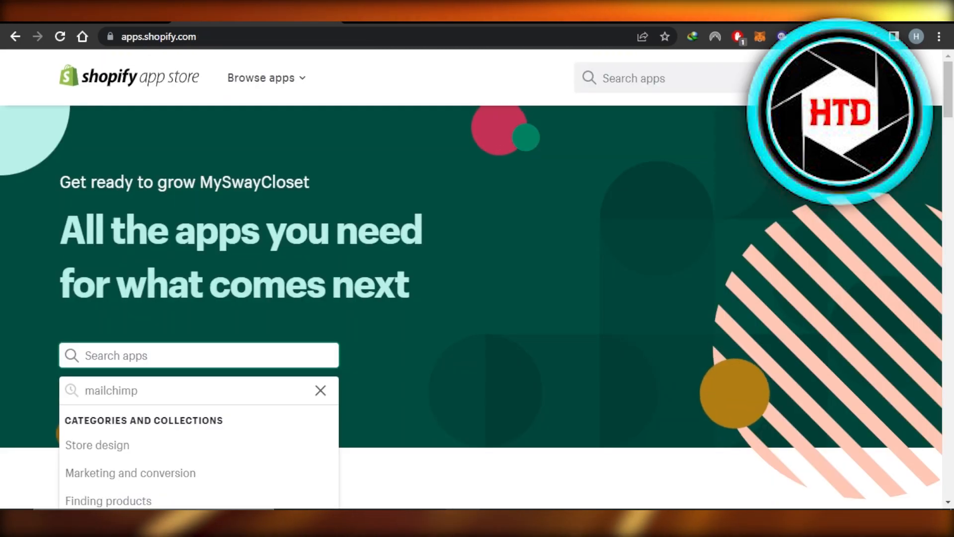
Clear the mailchimp recent search and browse the Marketing and conversion category
left_click(320, 391)
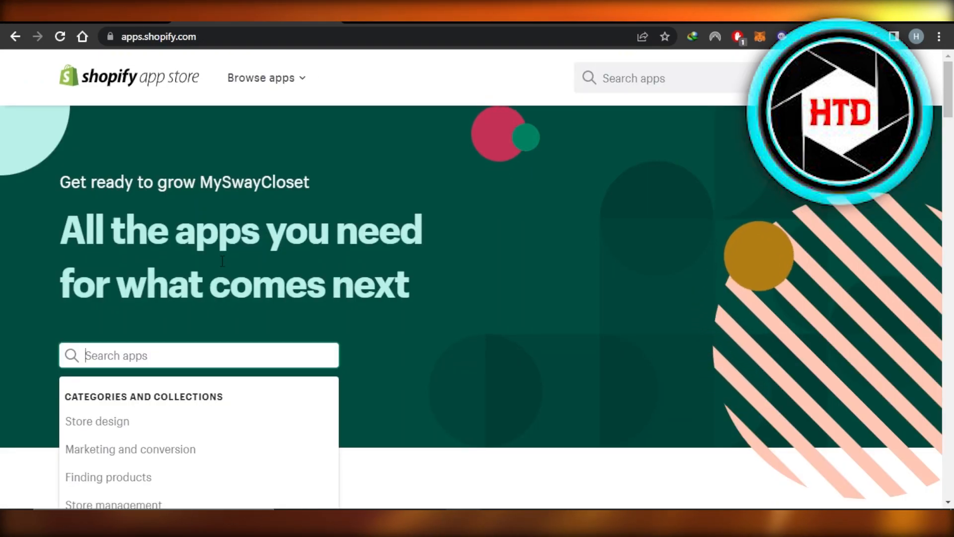
left_click(122, 450)
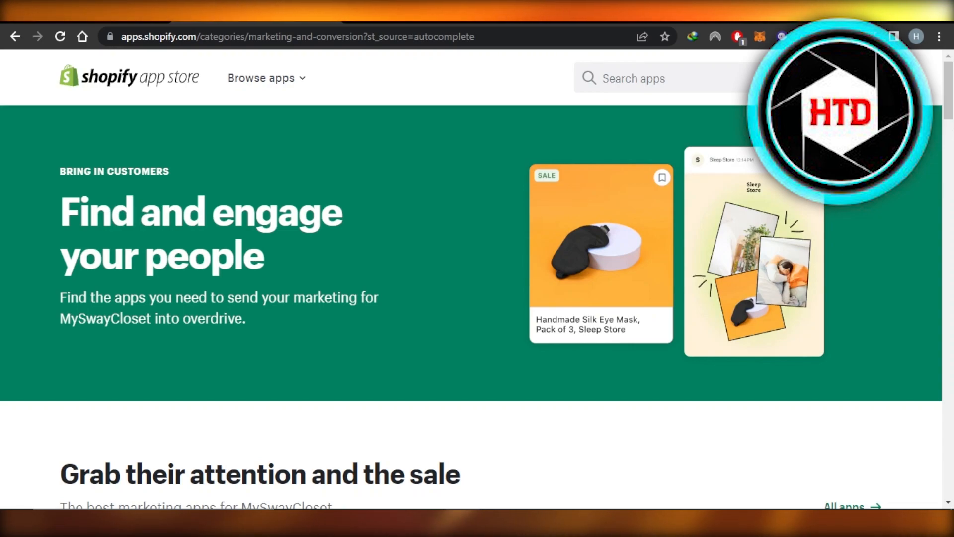
left_click_drag(948, 97, 948, 137)
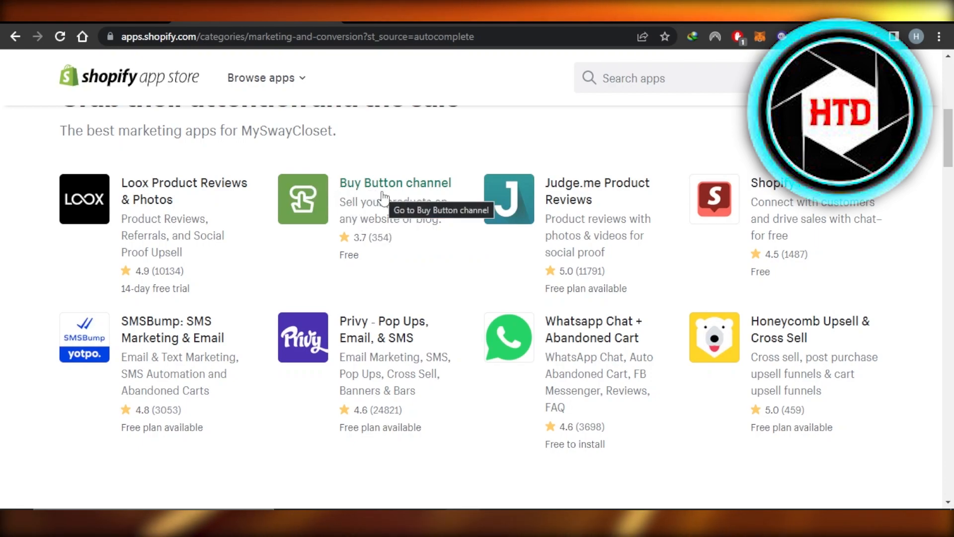
left_click_drag(947, 142, 948, 75)
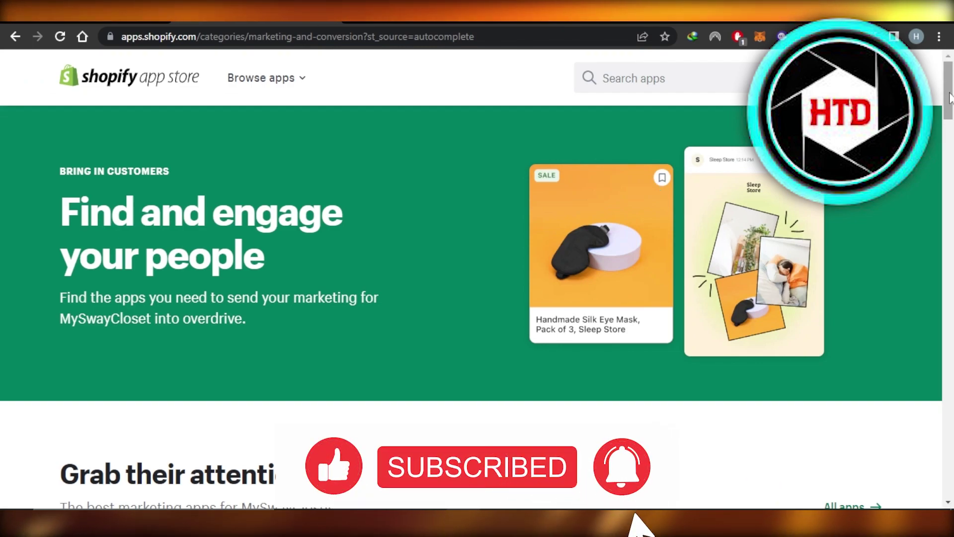
mouse_move(948, 90)
left_mouse_down()
mouse_move(948, 216)
mouse_move(948, 135)
left_mouse_up()
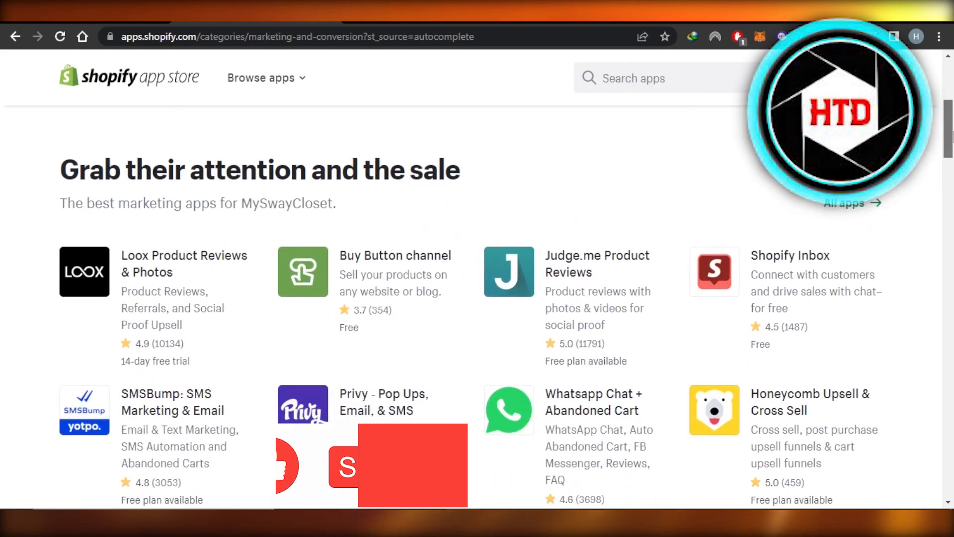